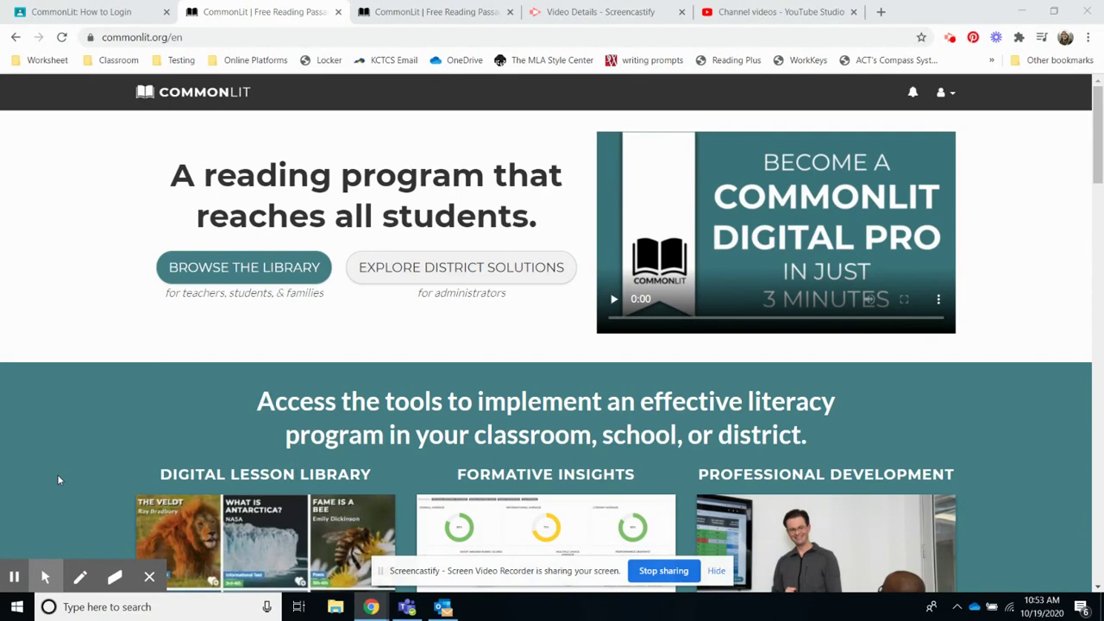
Open the 'I Practiced' assignment from the notifications and dismiss its introduction dialog
left_click(45, 577)
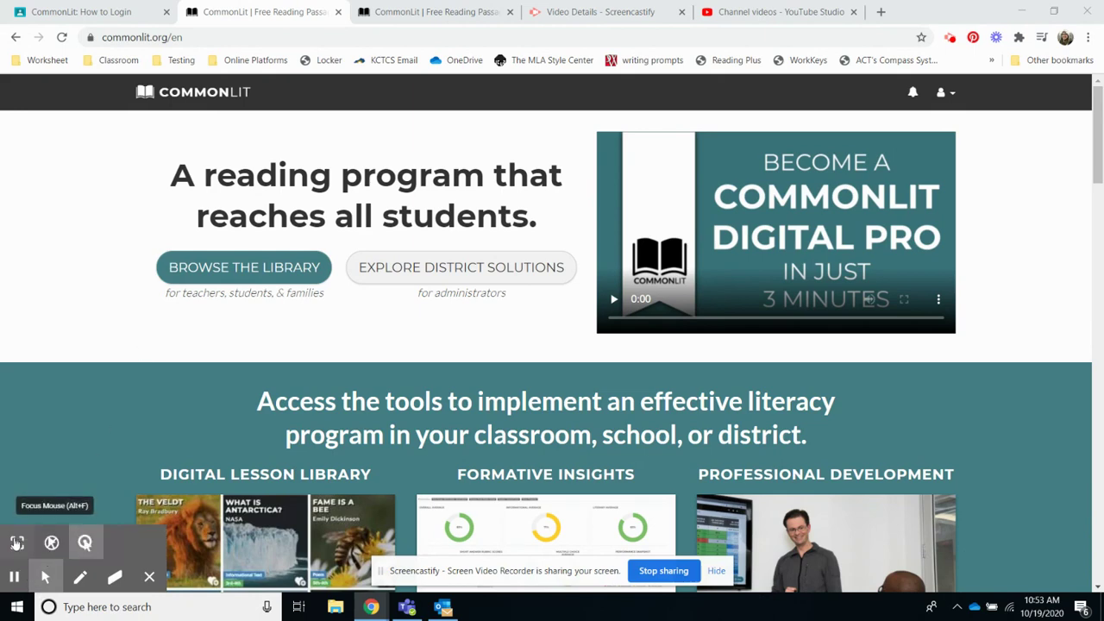
left_click(17, 543)
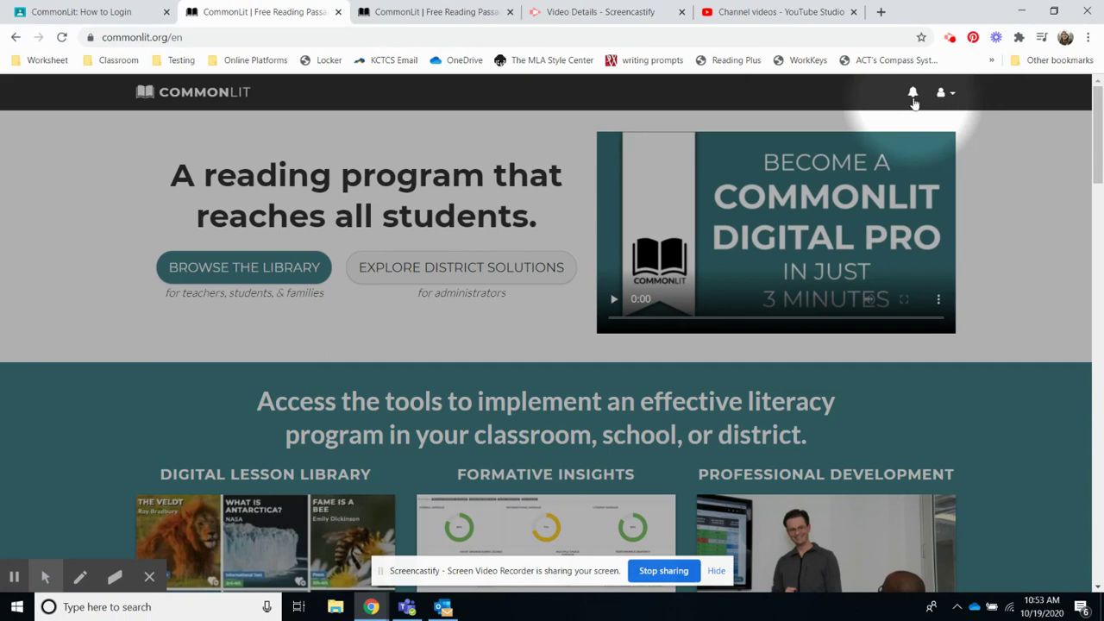
left_click(913, 97)
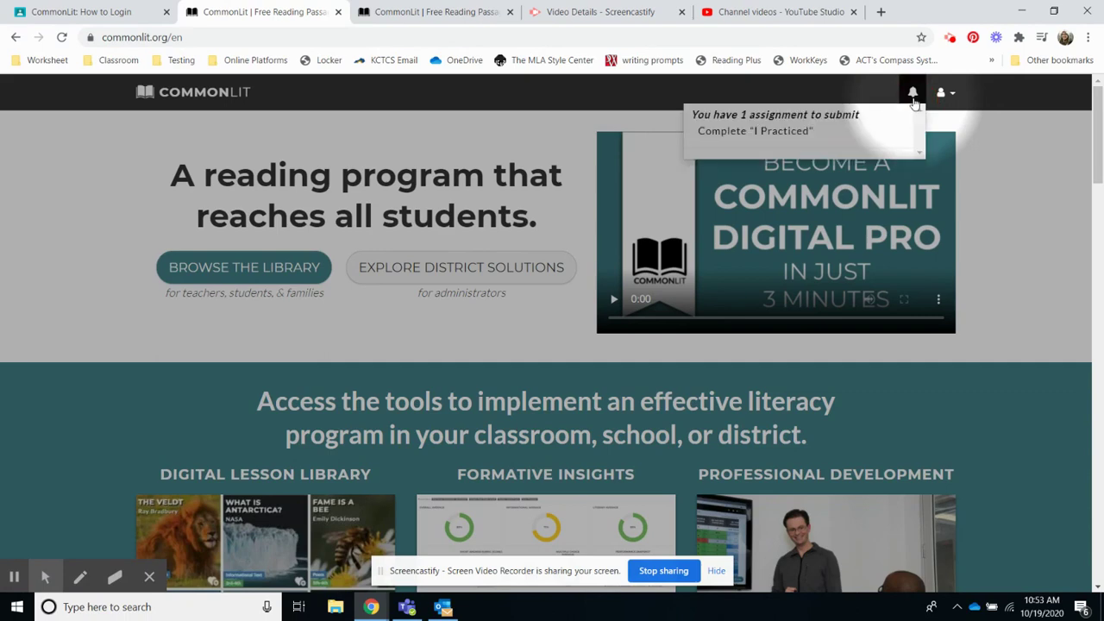
left_click(728, 132)
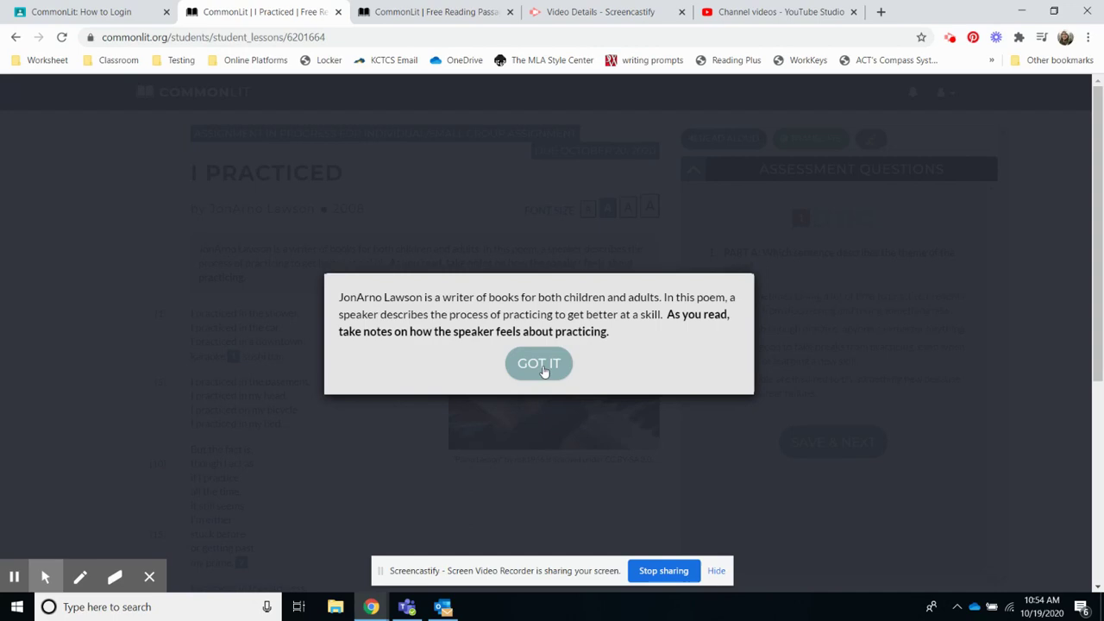
left_click(544, 369)
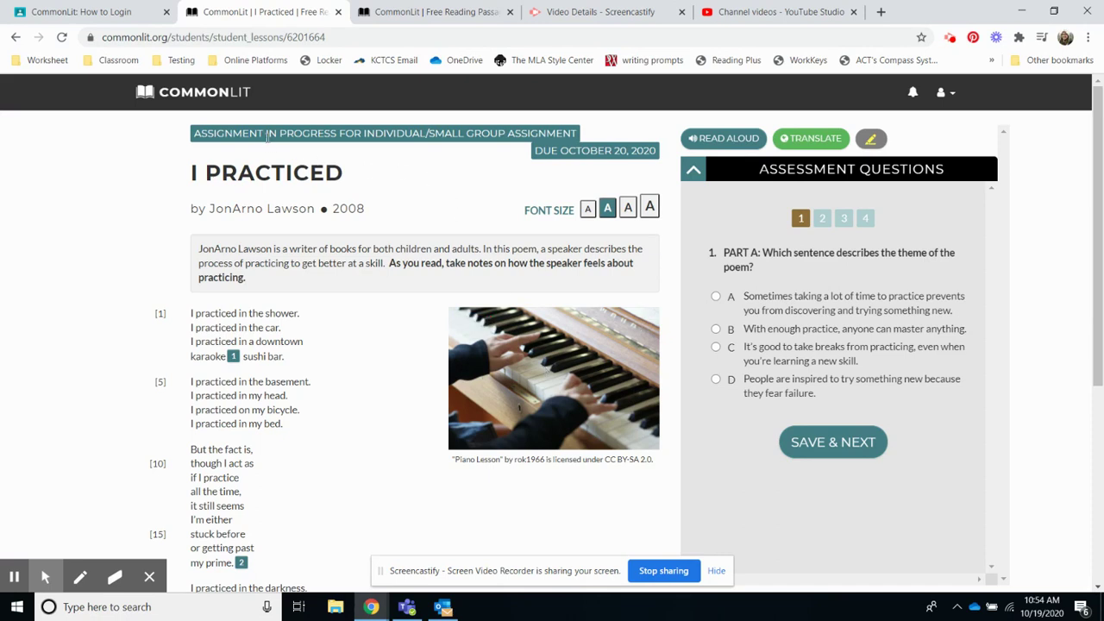
left_click_drag(265, 133, 336, 131)
left_click(336, 131)
mouse_move(45, 578)
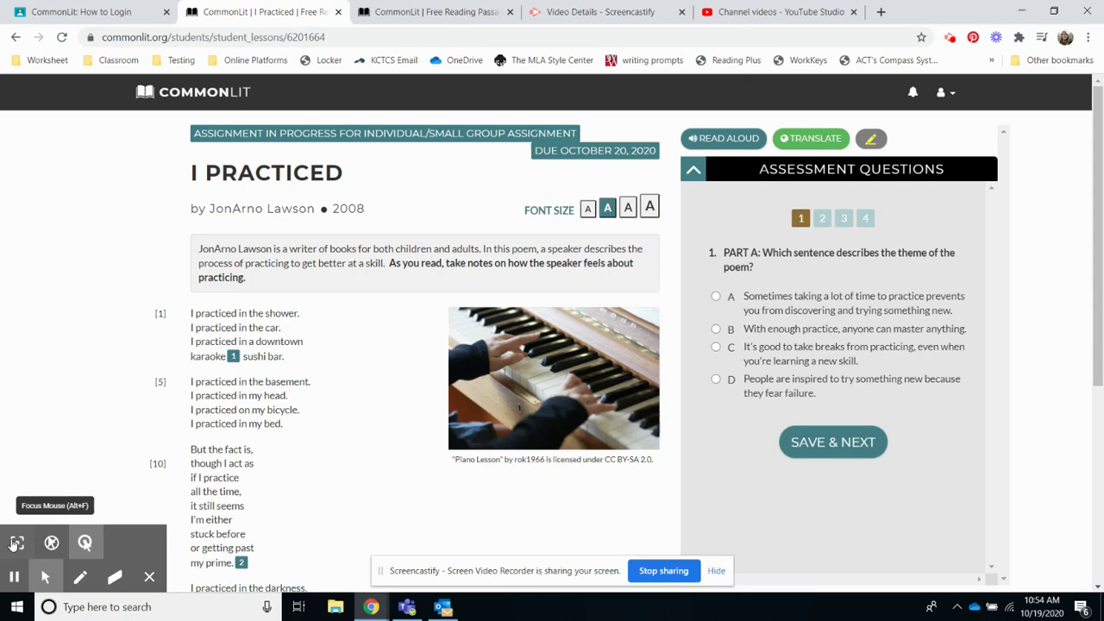
left_click(16, 544)
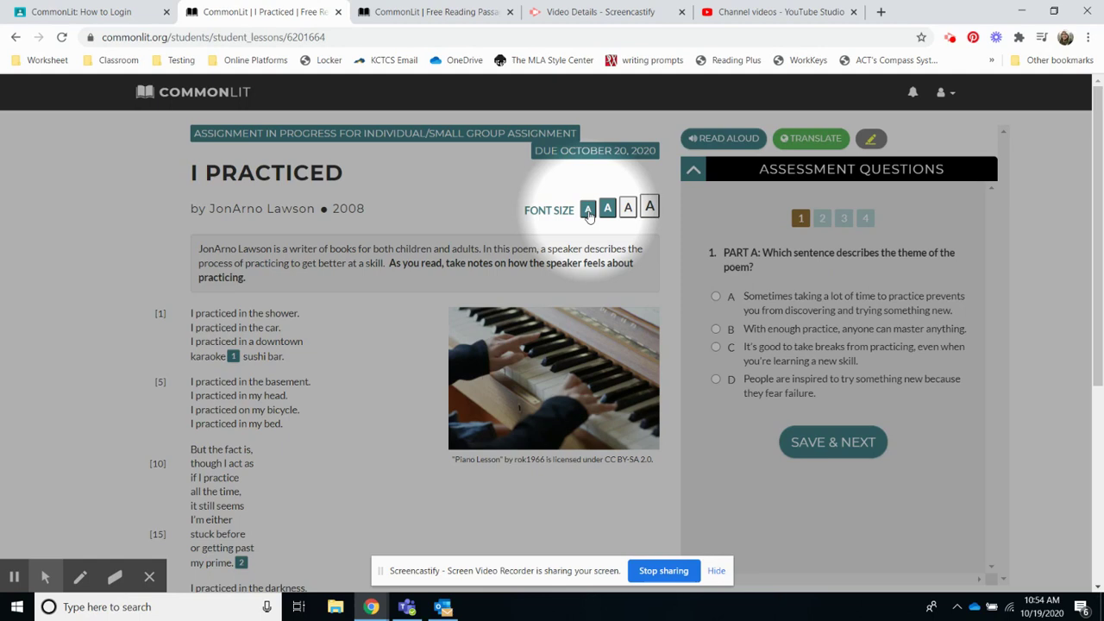
Shrink the passage text to the smallest font size, then enlarge it to the largest
left_click(588, 210)
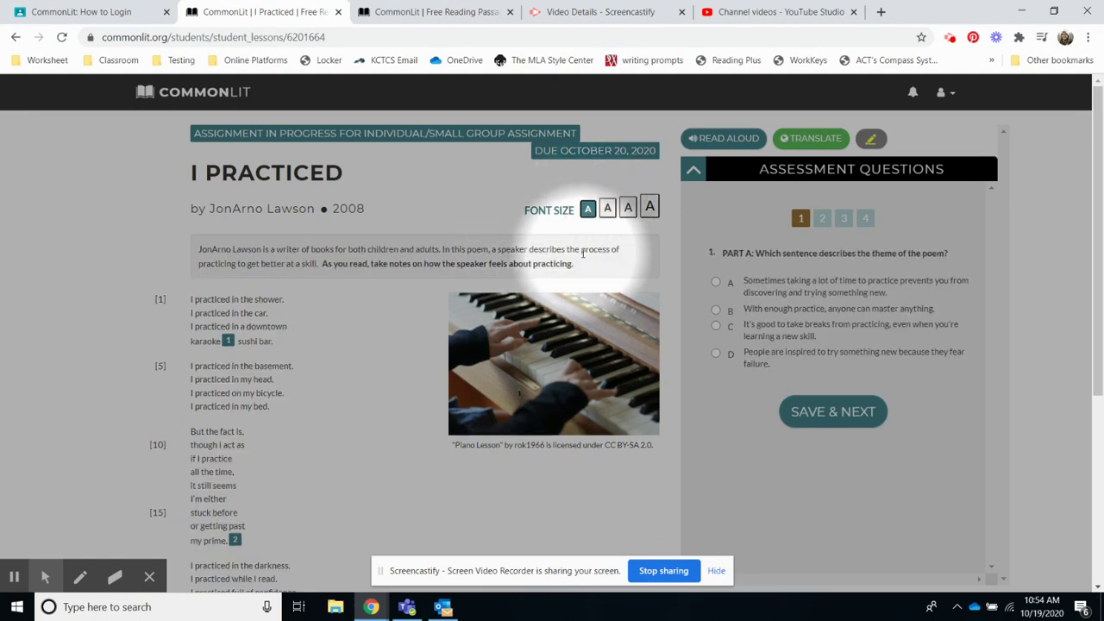
left_click(648, 209)
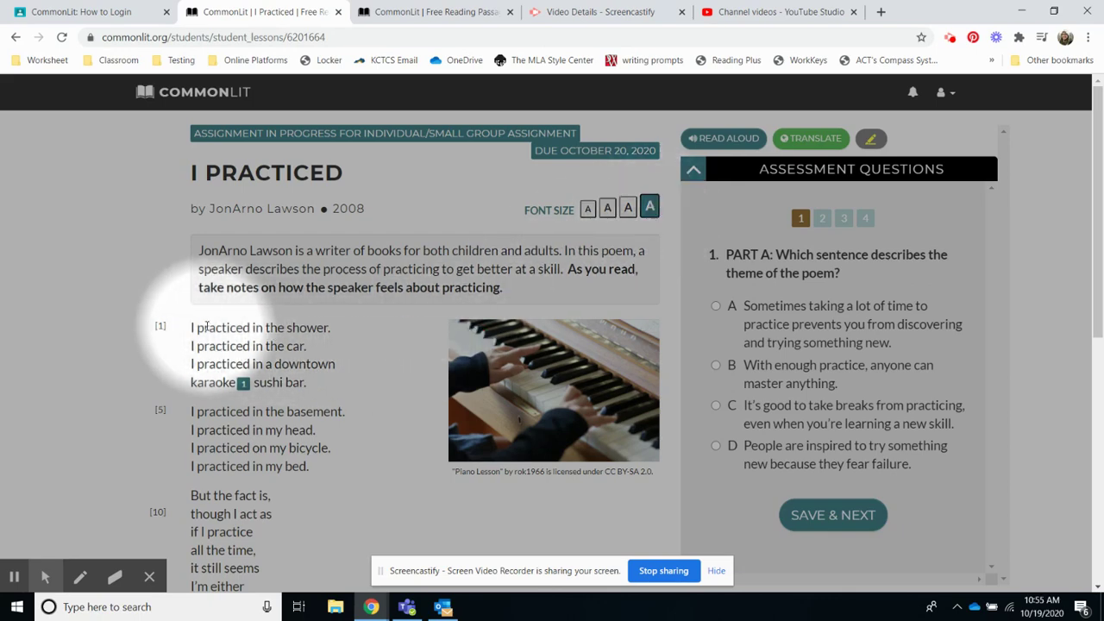
scroll(177, 321, "down", 1)
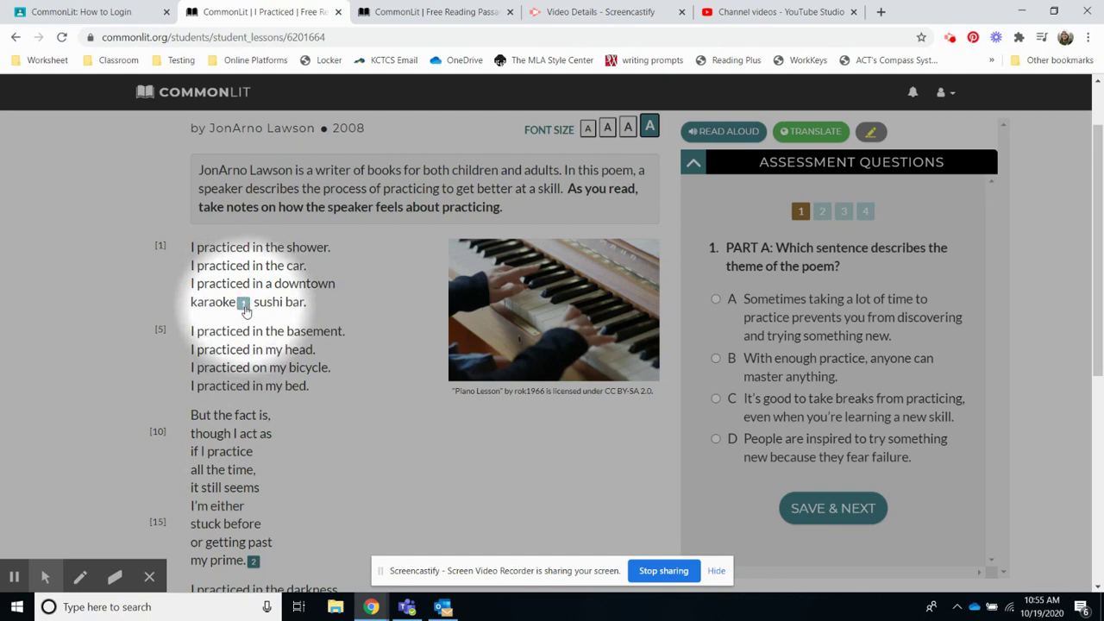
left_click(244, 304)
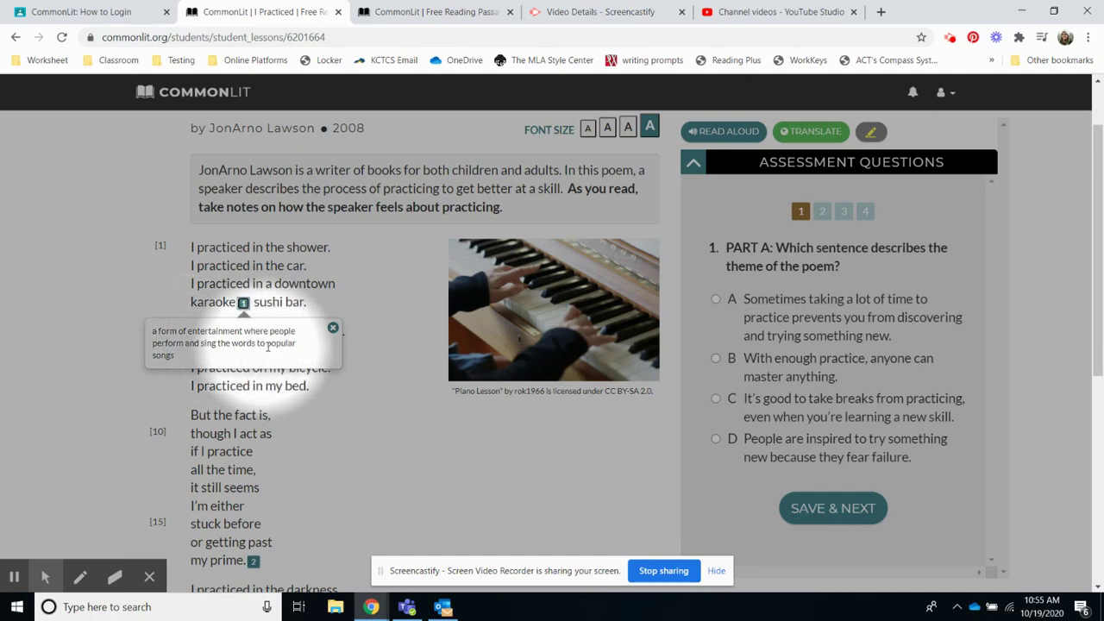
left_click(333, 328)
scroll(329, 321, "down", 2)
scroll(329, 322, "down", 3)
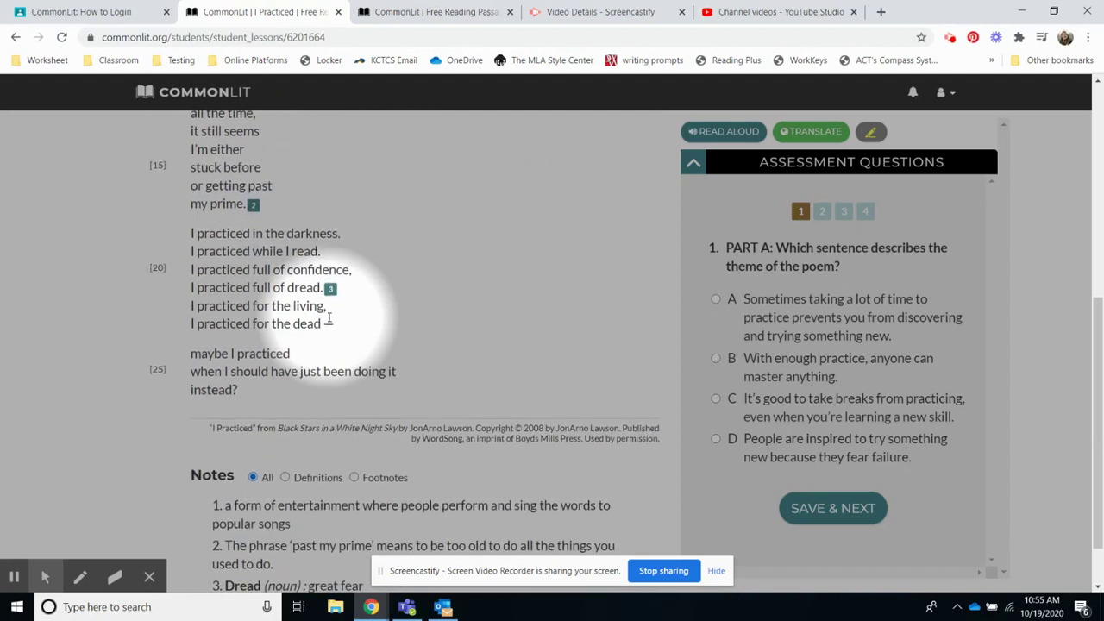
scroll(328, 321, "down", 1)
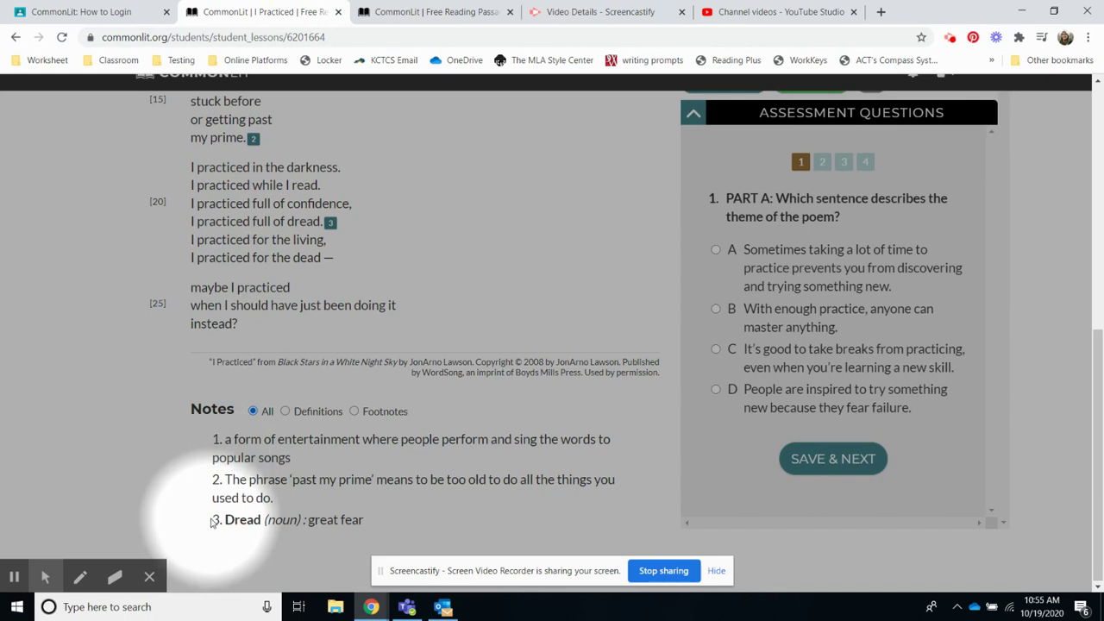
scroll(212, 522, "up", 10)
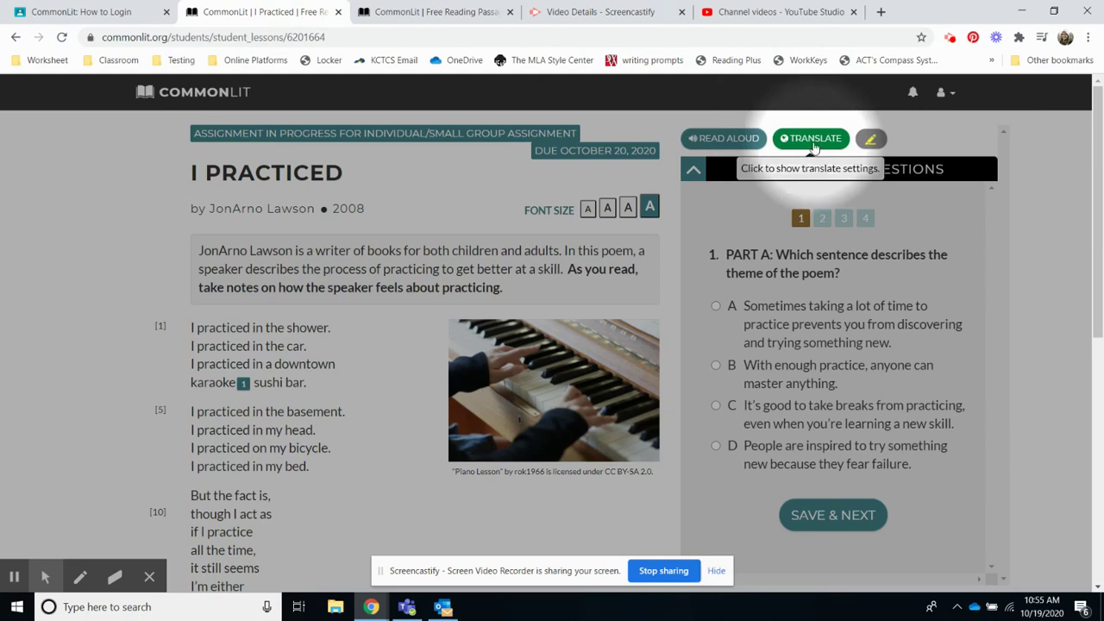
left_click(814, 141)
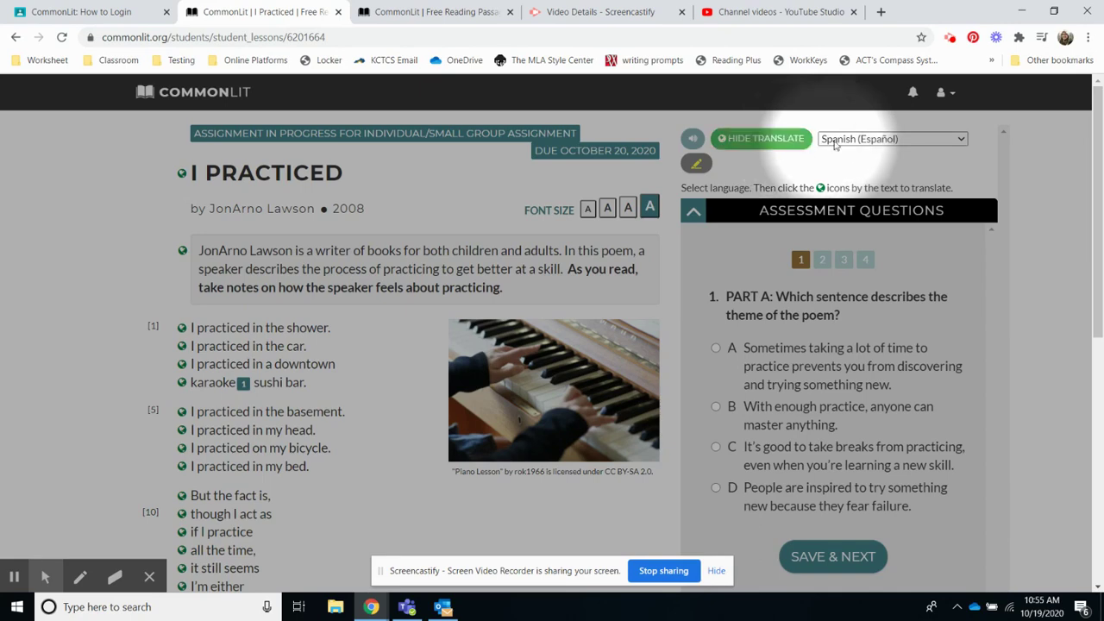
left_click(840, 142)
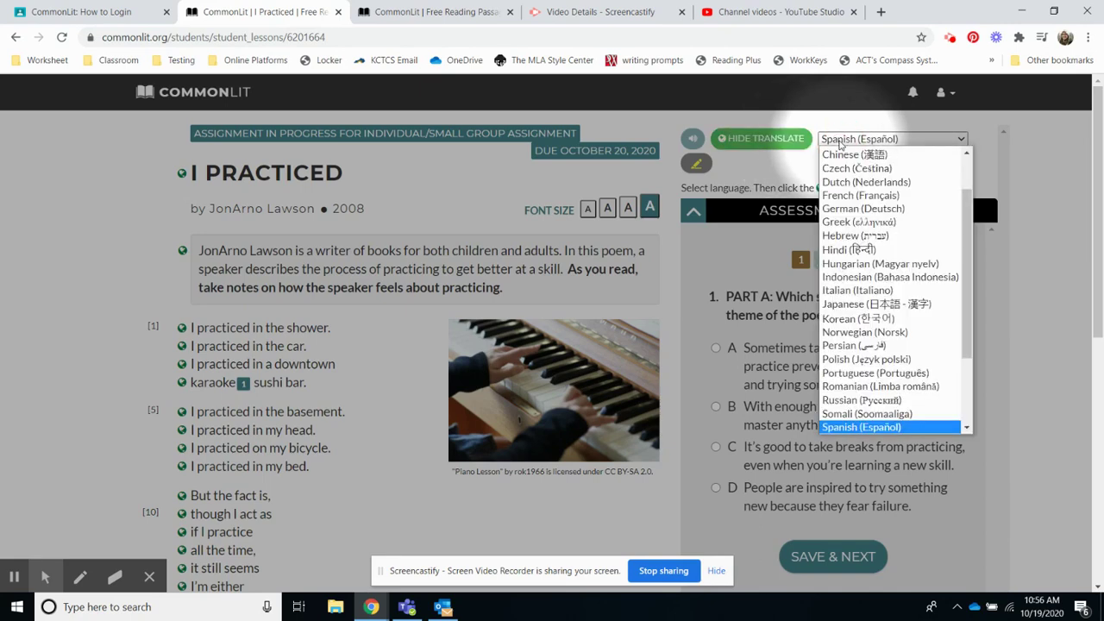
scroll(837, 155, "up", 1)
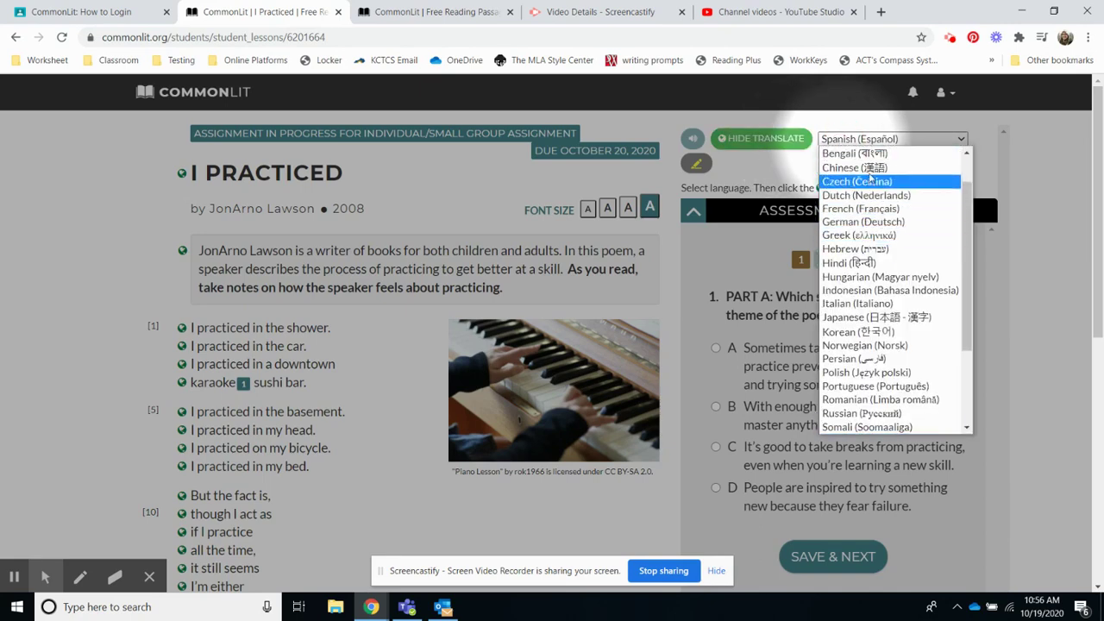
left_click(791, 169)
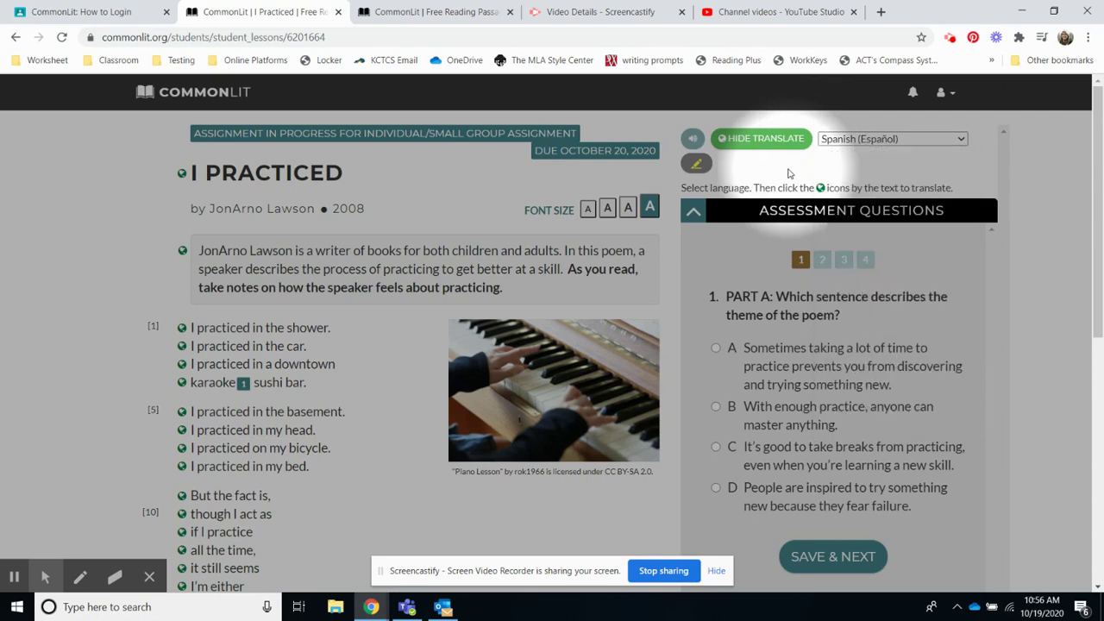
left_click(182, 330)
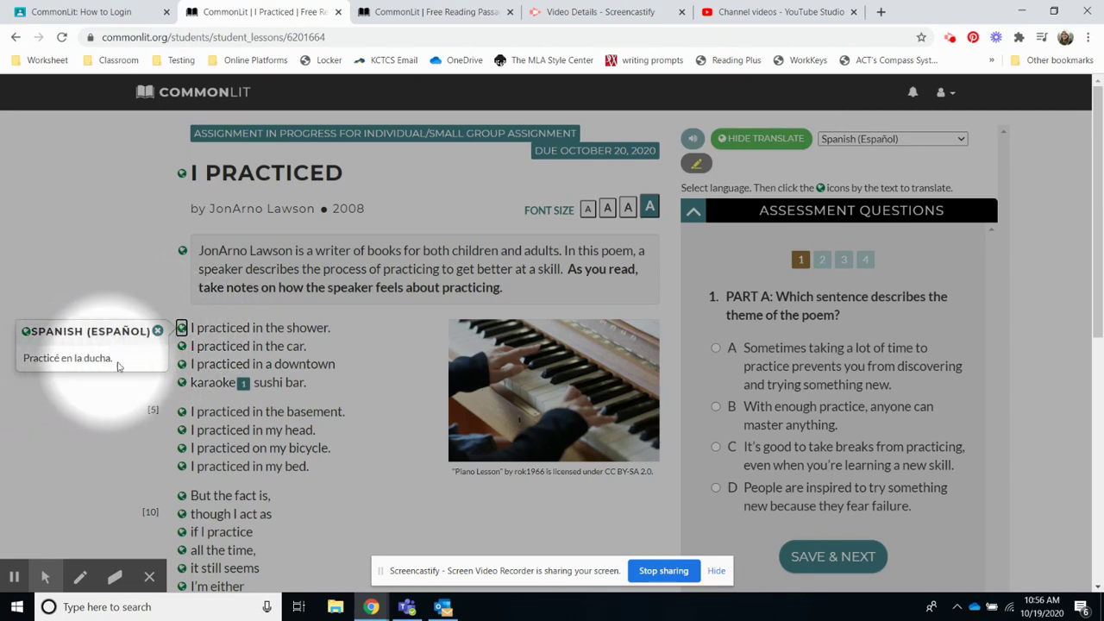
left_click(158, 332)
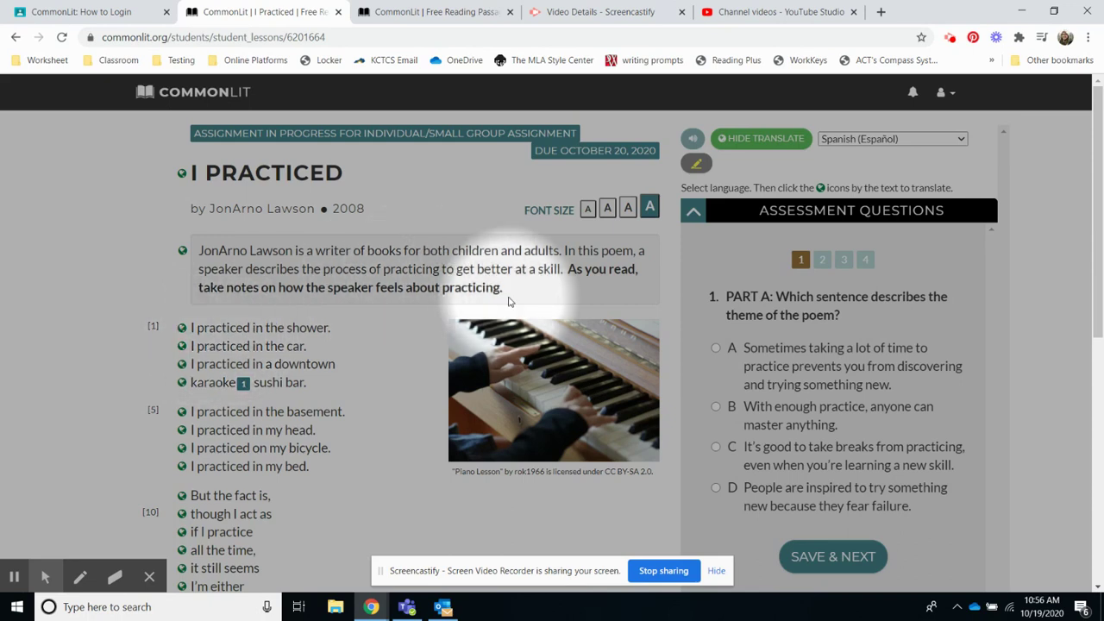
left_click(771, 140)
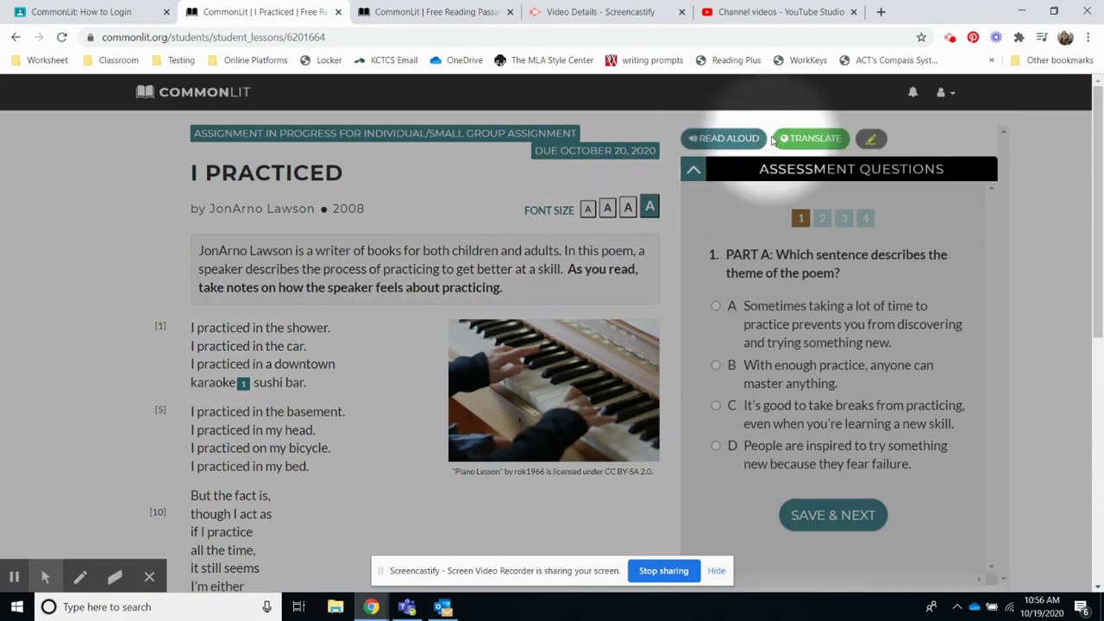
left_click(821, 145)
left_click(765, 145)
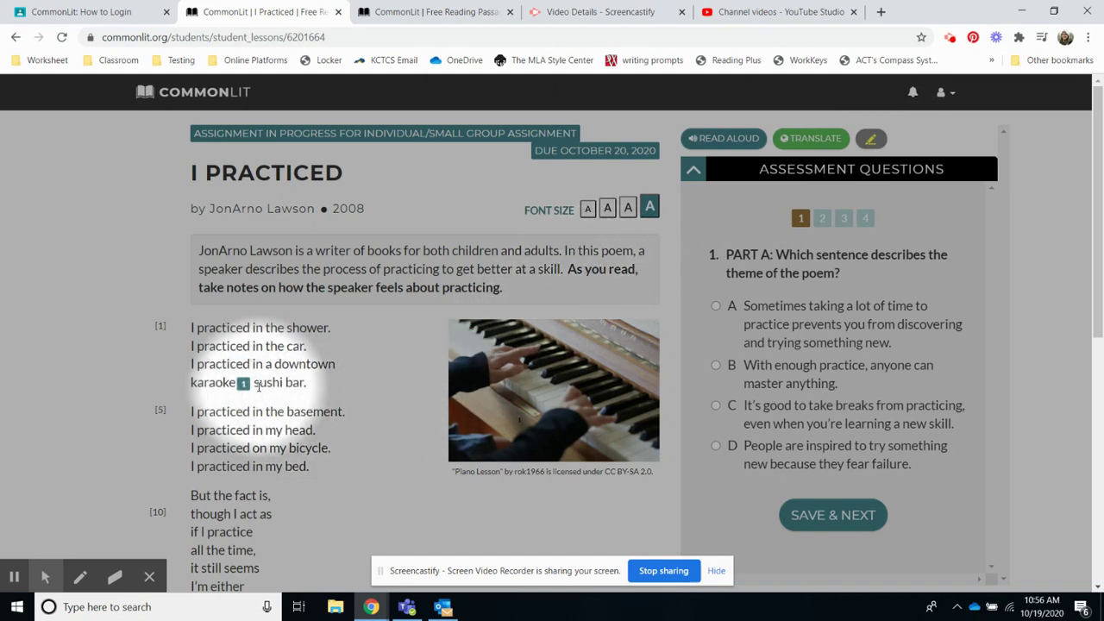
Highlight the words 'sushi bar' in line 4 of the poem in yellow
left_click_drag(258, 386, 306, 382)
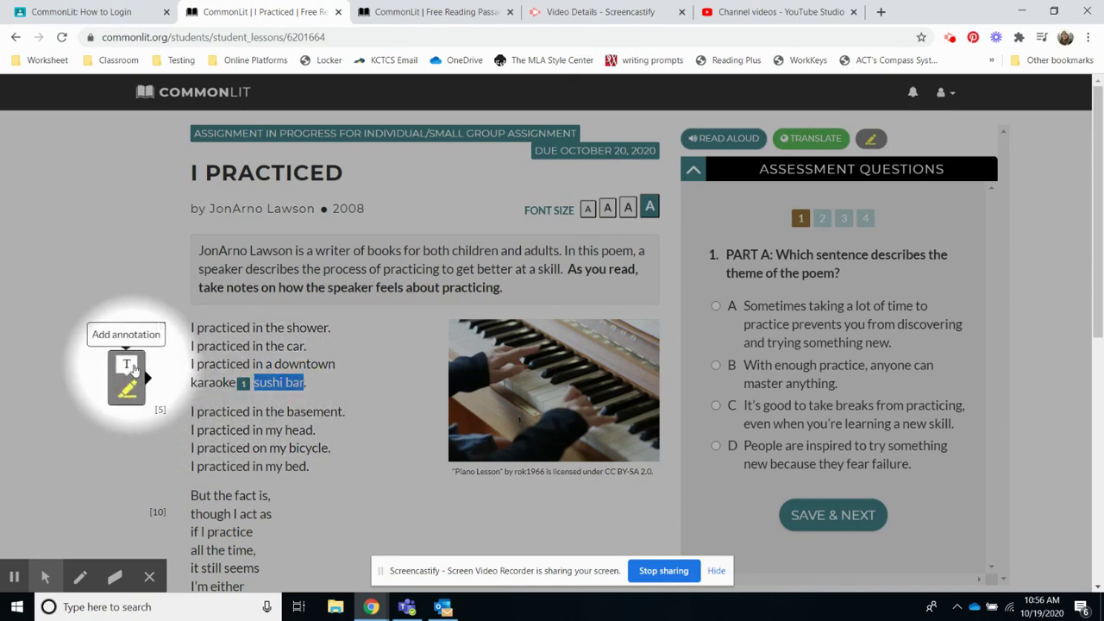
mouse_move(132, 395)
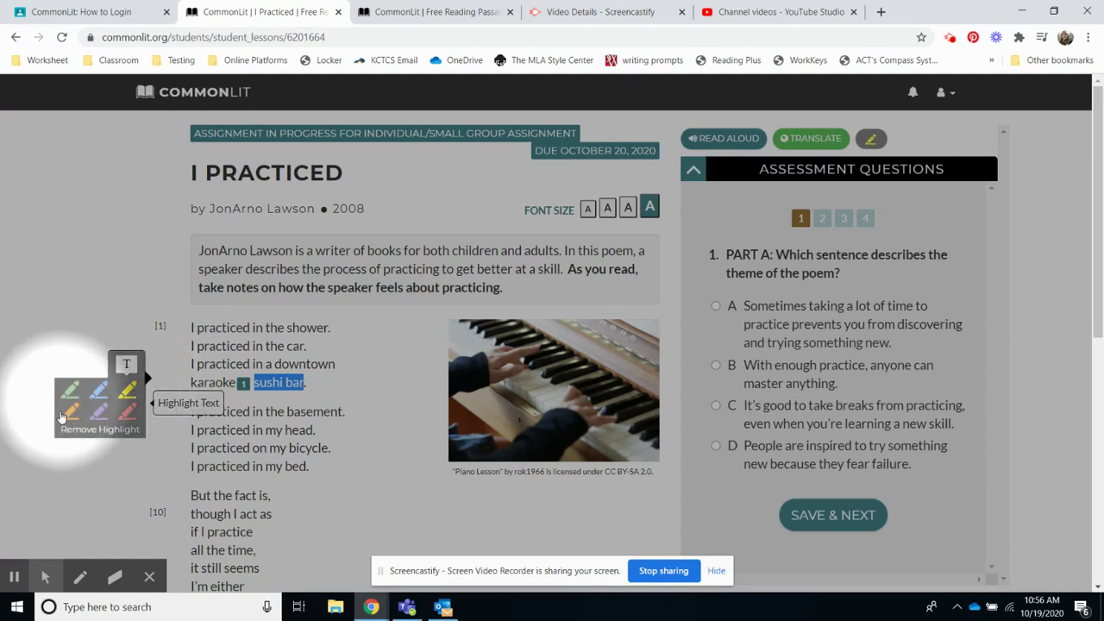
left_click(127, 393)
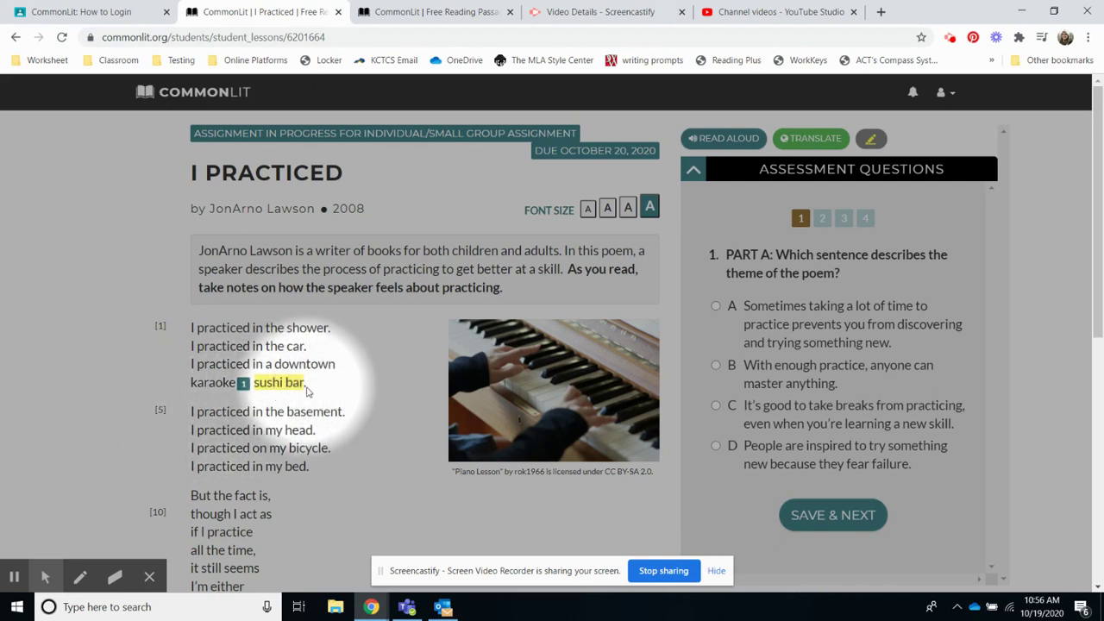
Attach the note 'Yum, I love sushi!' to the 'sushi bar' highlight
left_click(255, 383)
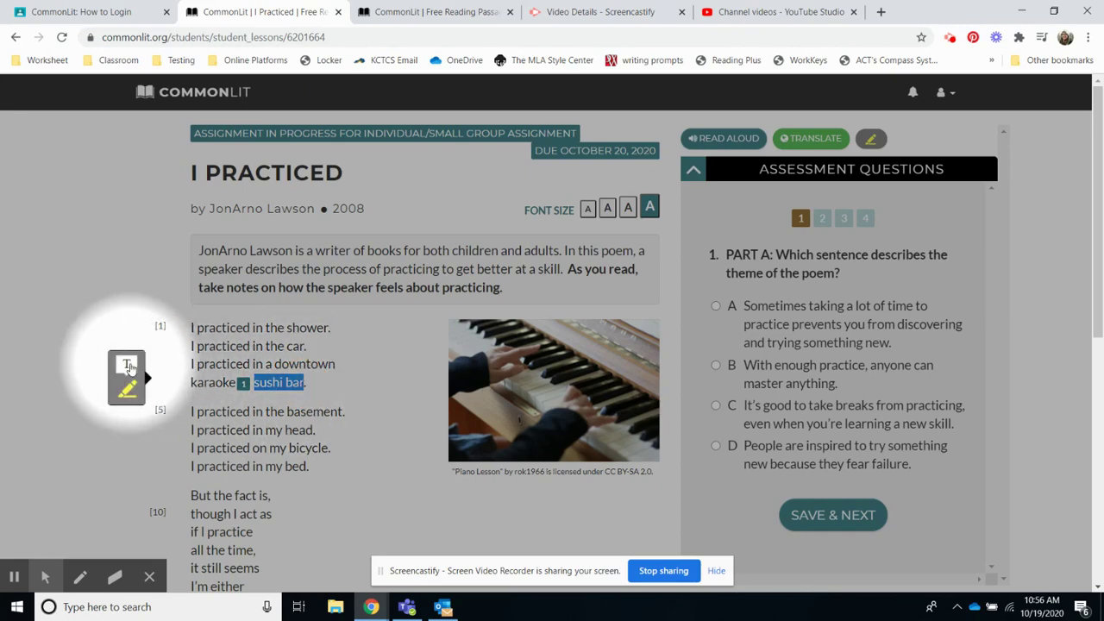
left_click(127, 366)
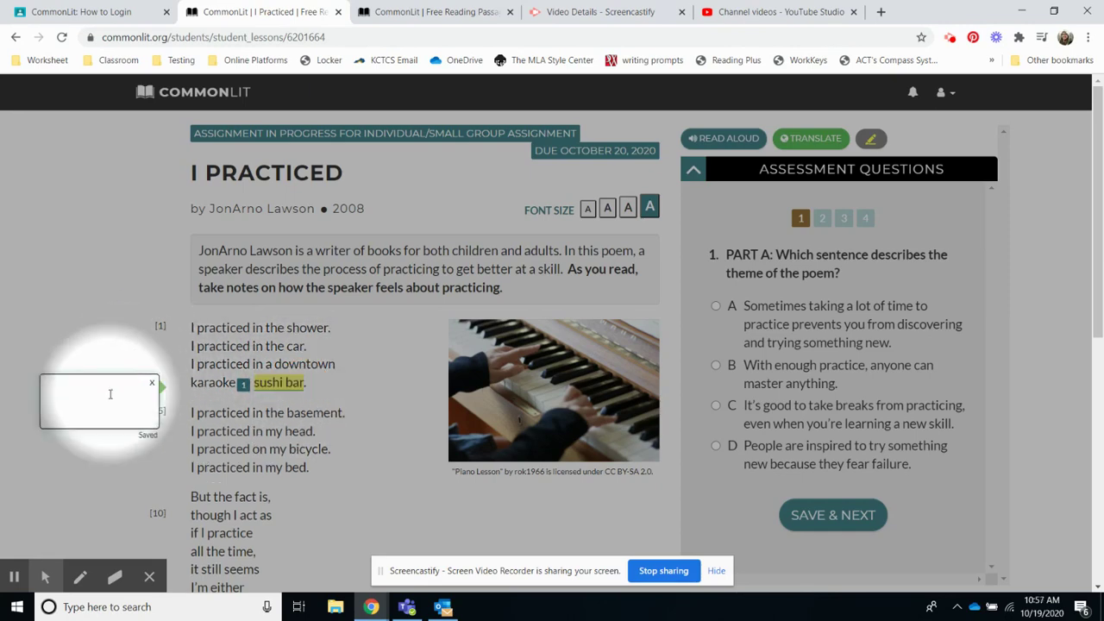
left_click(110, 395)
type("Yum, I love su")
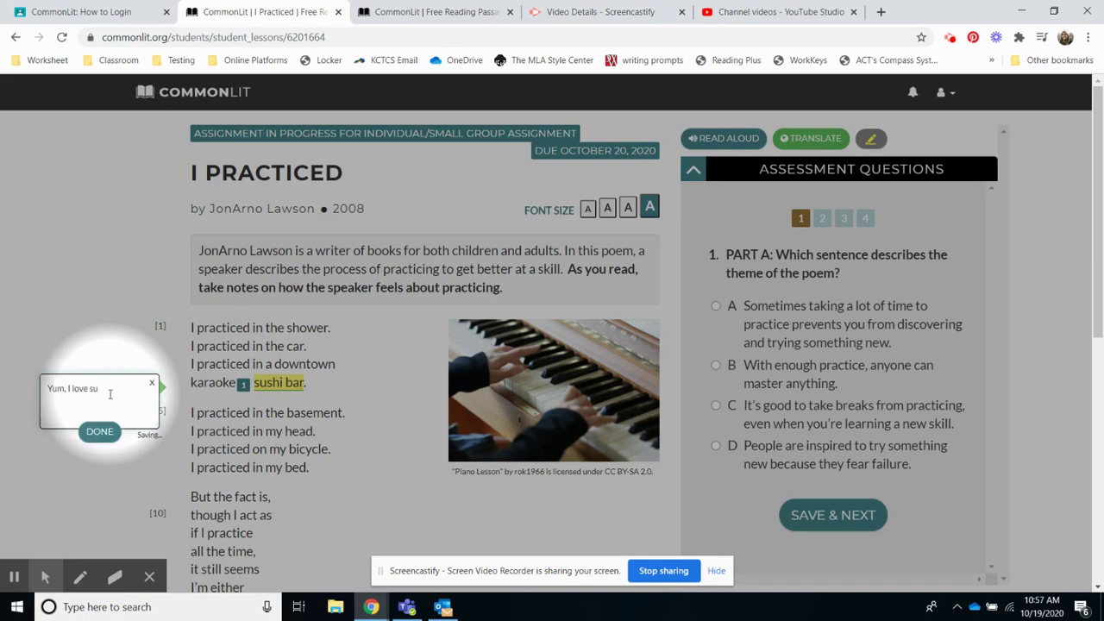
type("shi!")
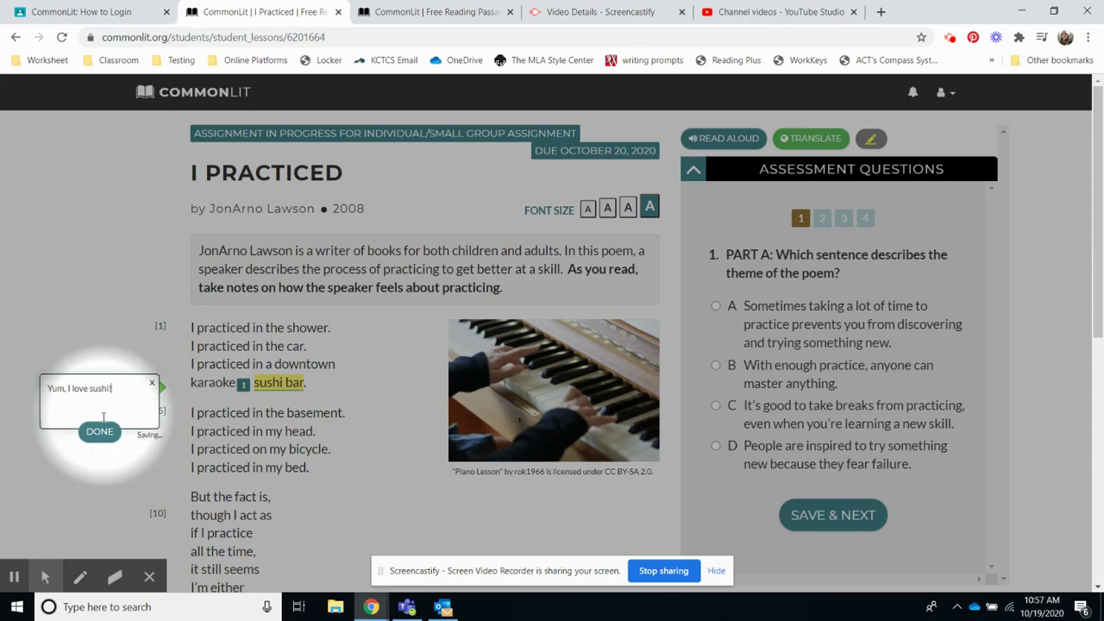
left_click(100, 432)
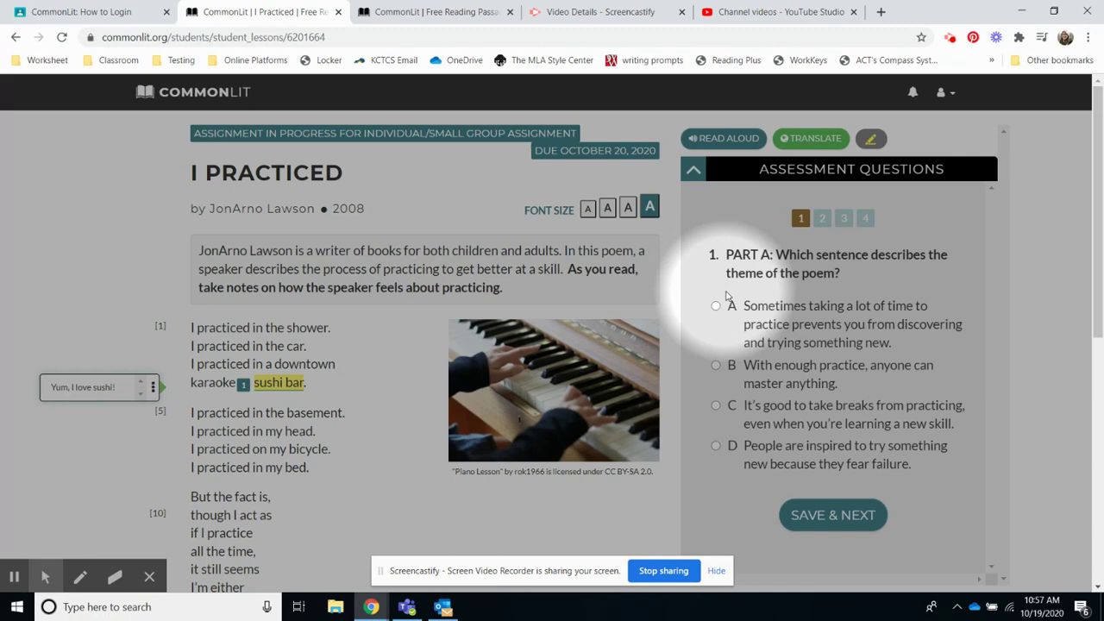
Answer questions 1, 2 and 3 with choices A, D and B, saving each
left_click(716, 307)
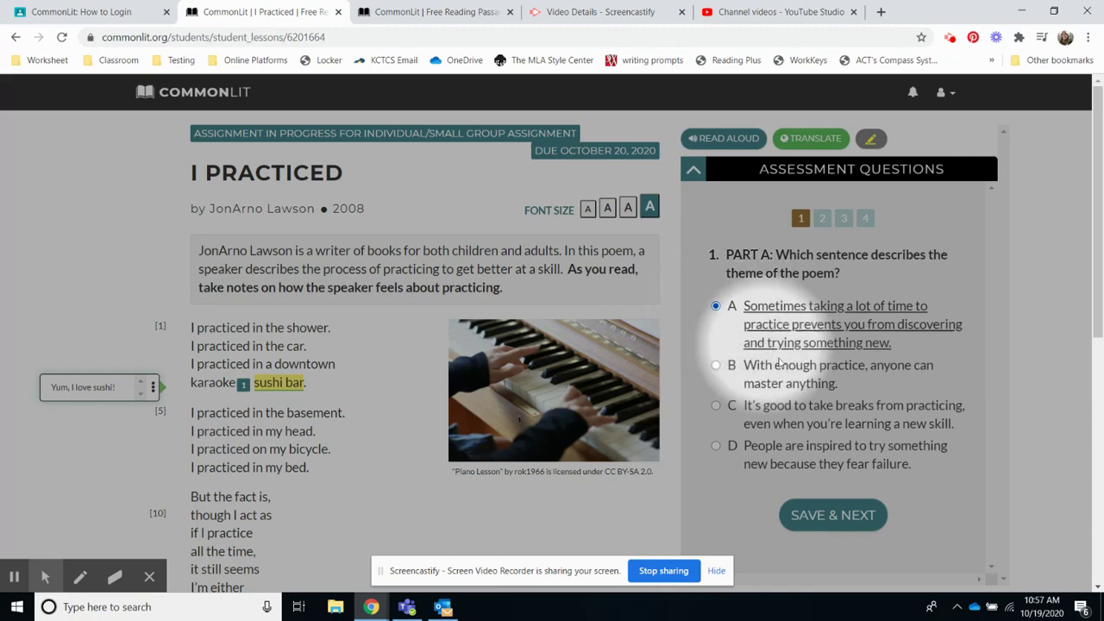
left_click(820, 516)
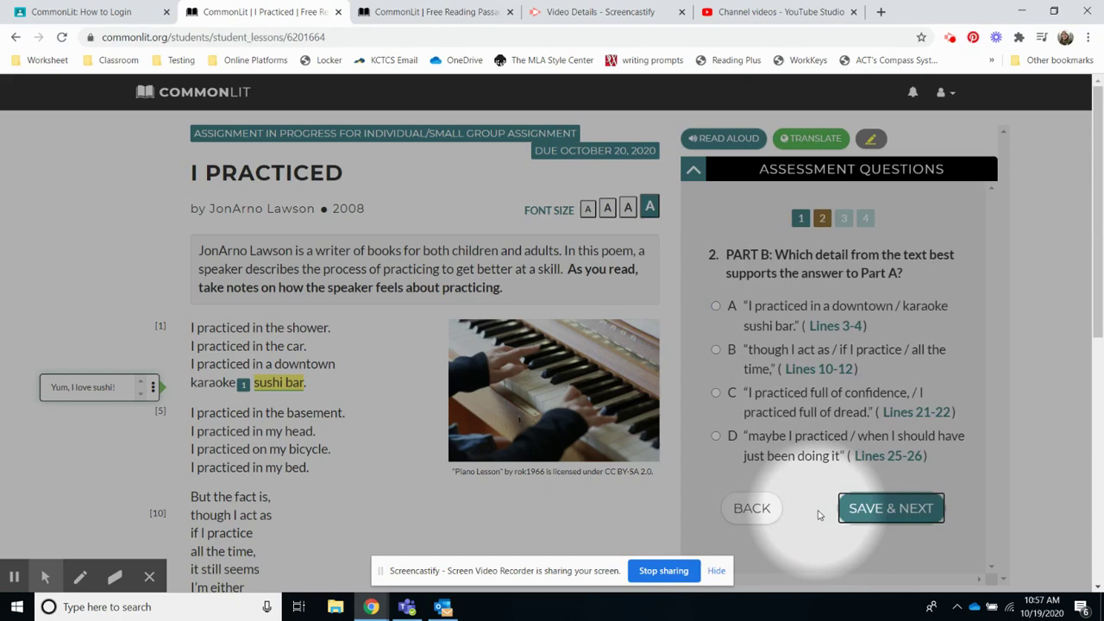
left_click(716, 436)
left_click(886, 525)
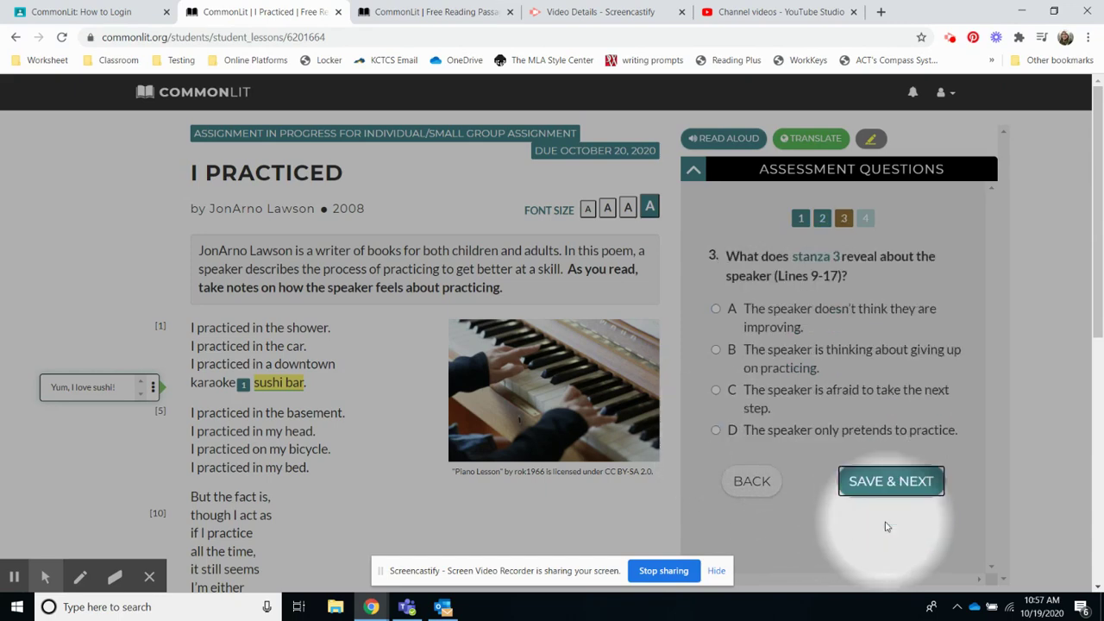
left_click(716, 349)
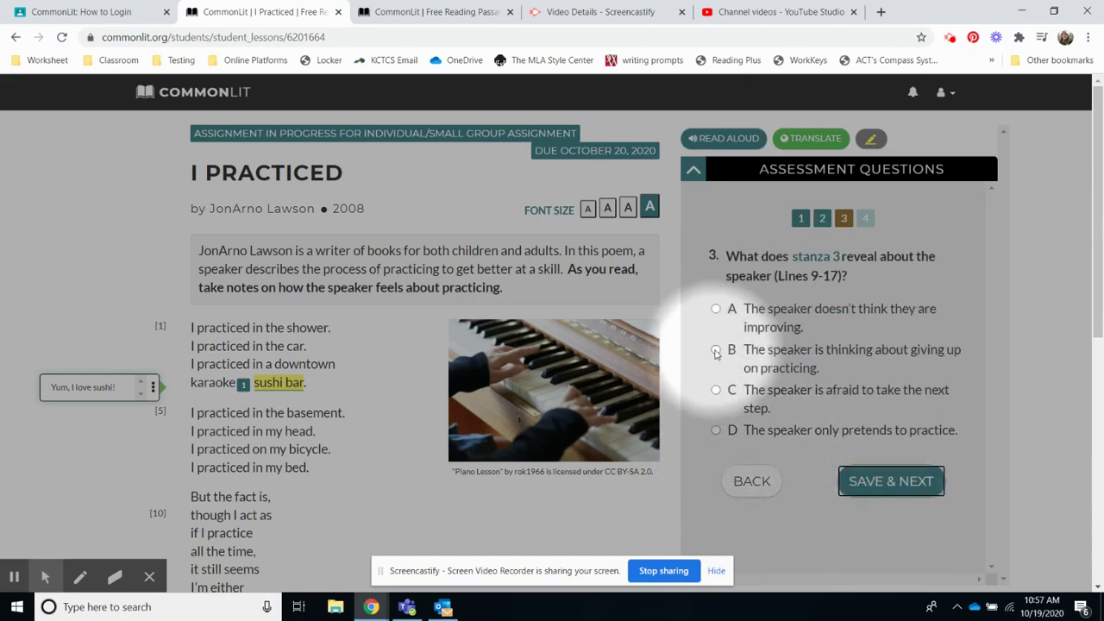
left_click(885, 479)
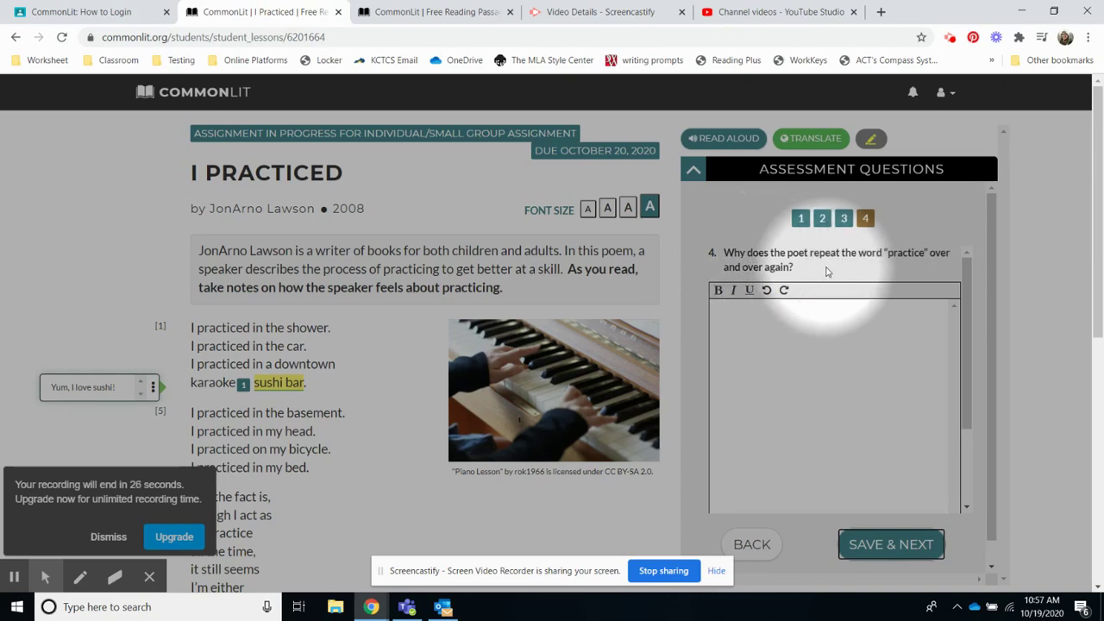
Write 'Short answer,' as the response to question 4 and save it
left_click(752, 368)
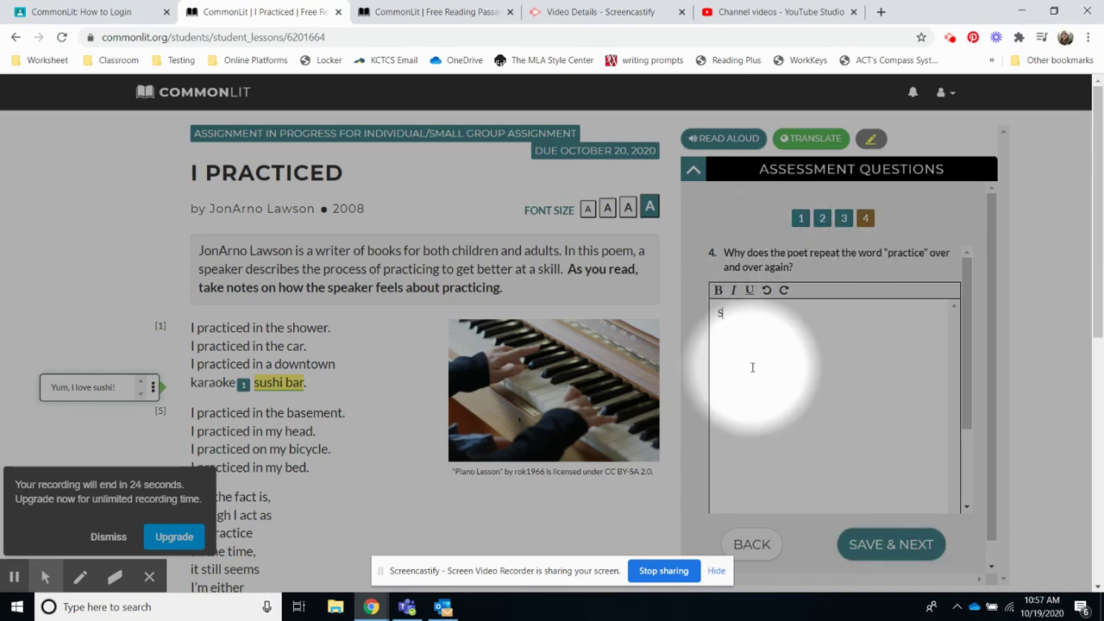
type("Short answer,")
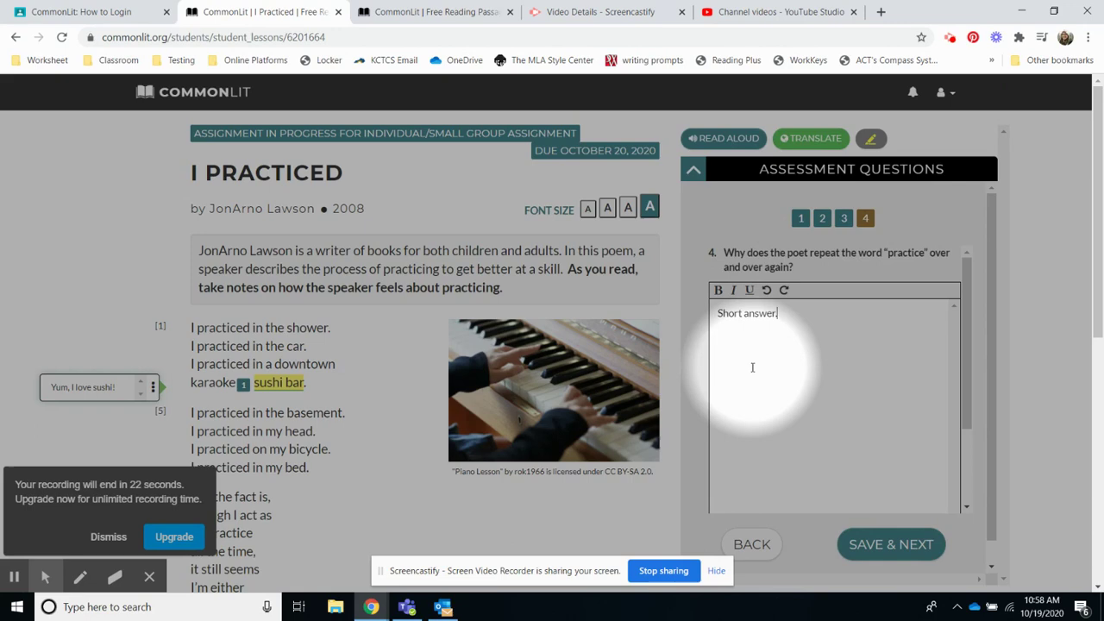
left_click(865, 542)
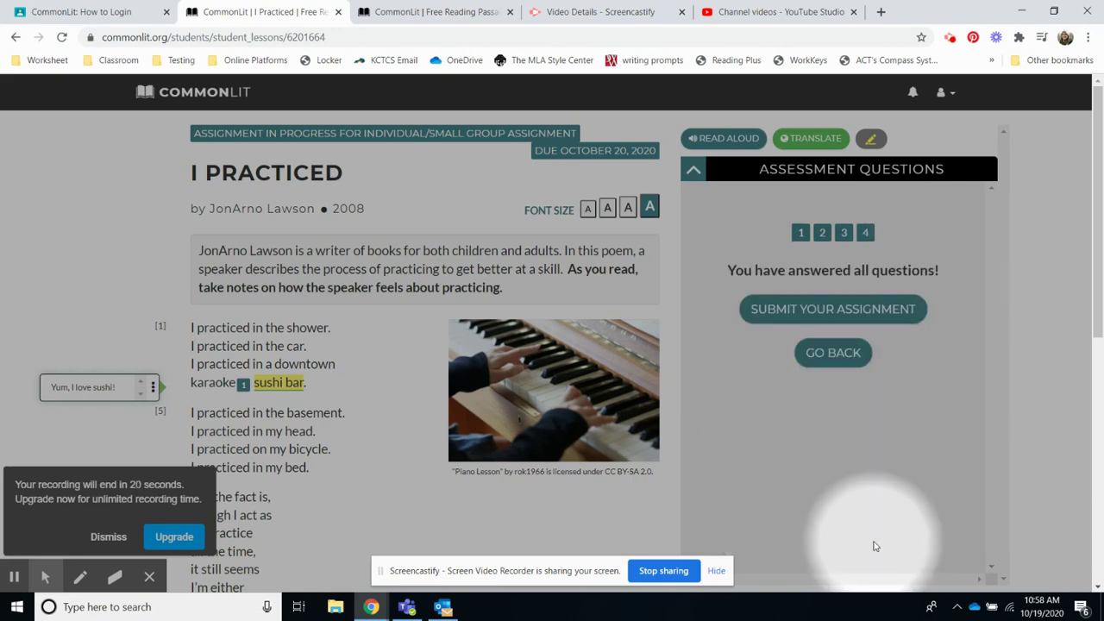
Submit the 'I Practiced' assignment and confirm the submission
left_click(839, 315)
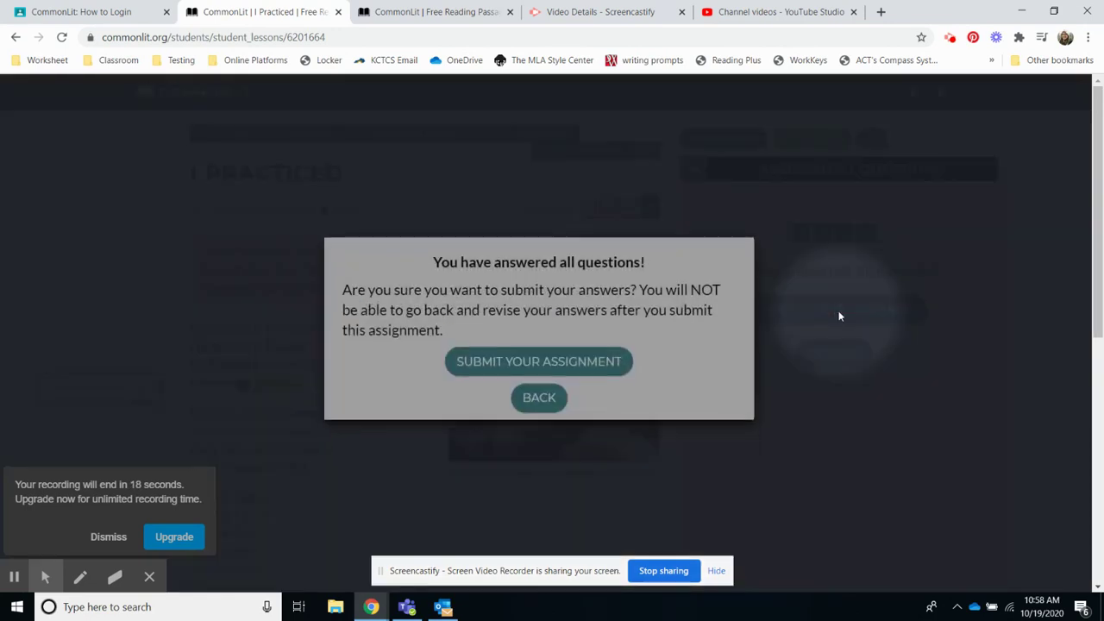
left_click(580, 367)
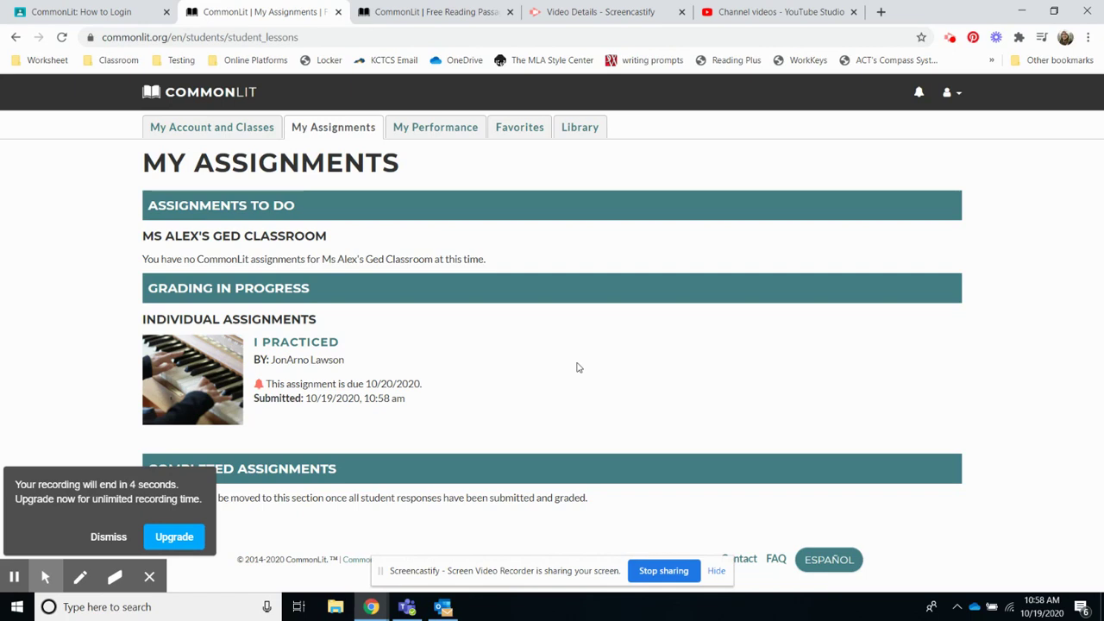
left_click(110, 536)
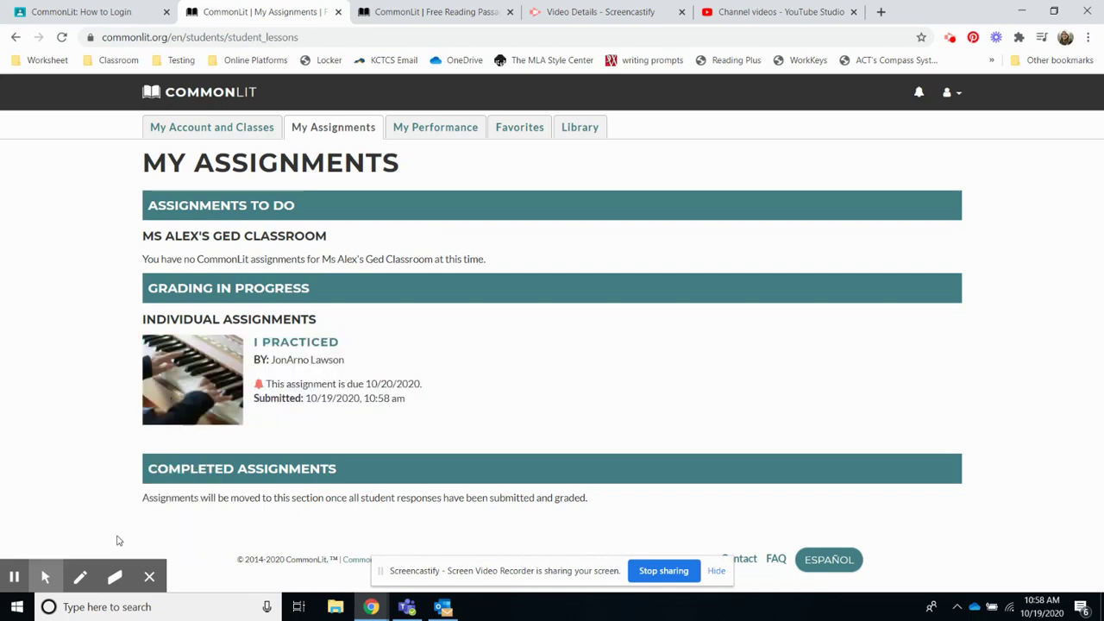